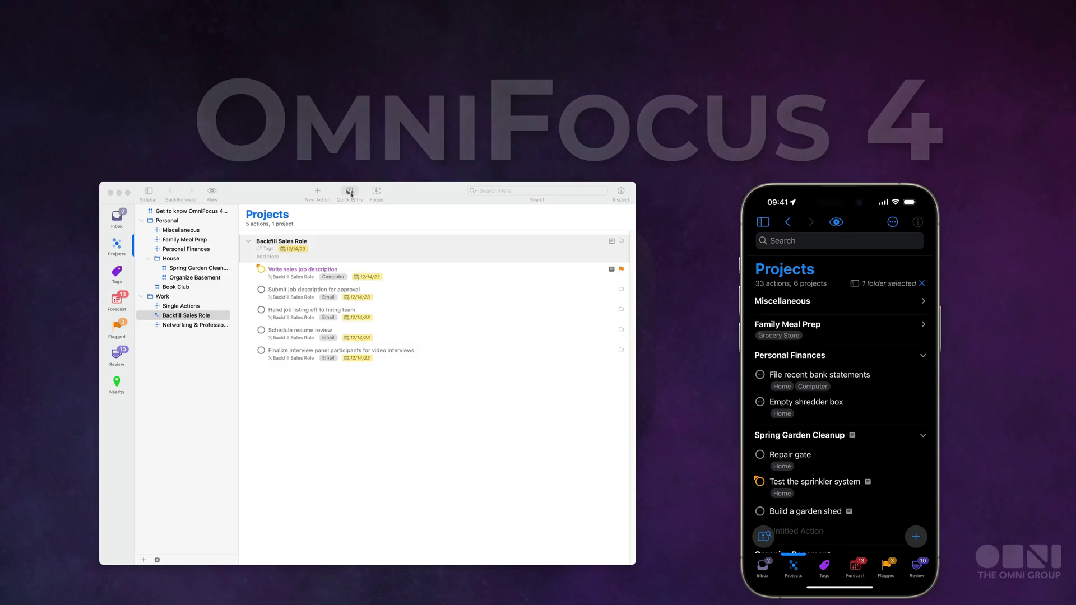
type("ry Dinner")
Step: Save 'Plan Anniversary Dinner' from Quick Entry into the Anniversary Party project
key("Tab")
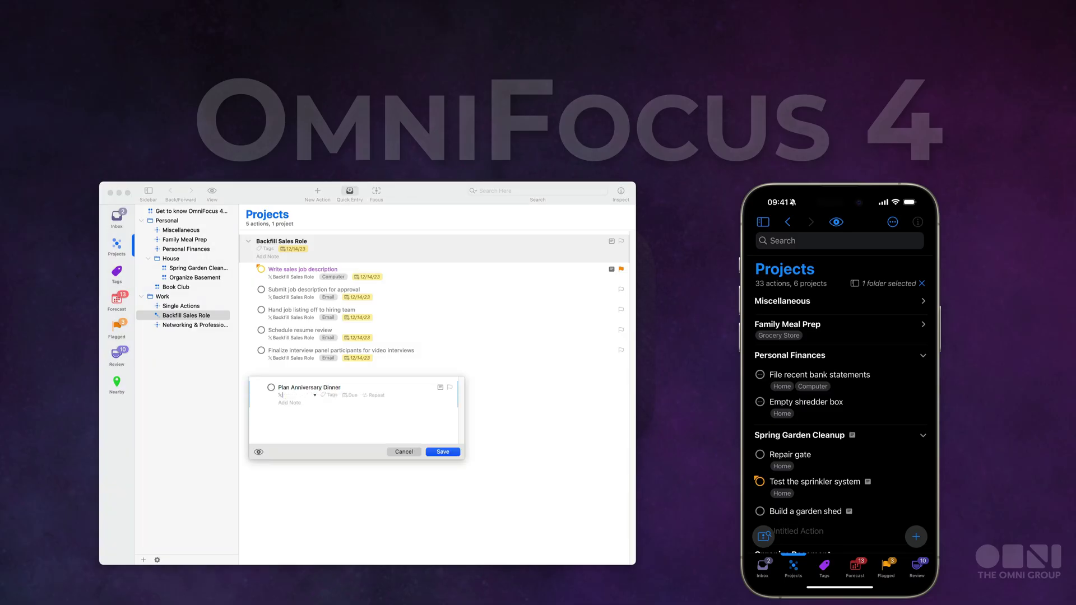
type("Anniversary Party")
key("Return")
key("Return")
Step: On iPhone, add 'Make Anniversary Party guest list' and assign it to Anniversary Party
left_click(915, 532)
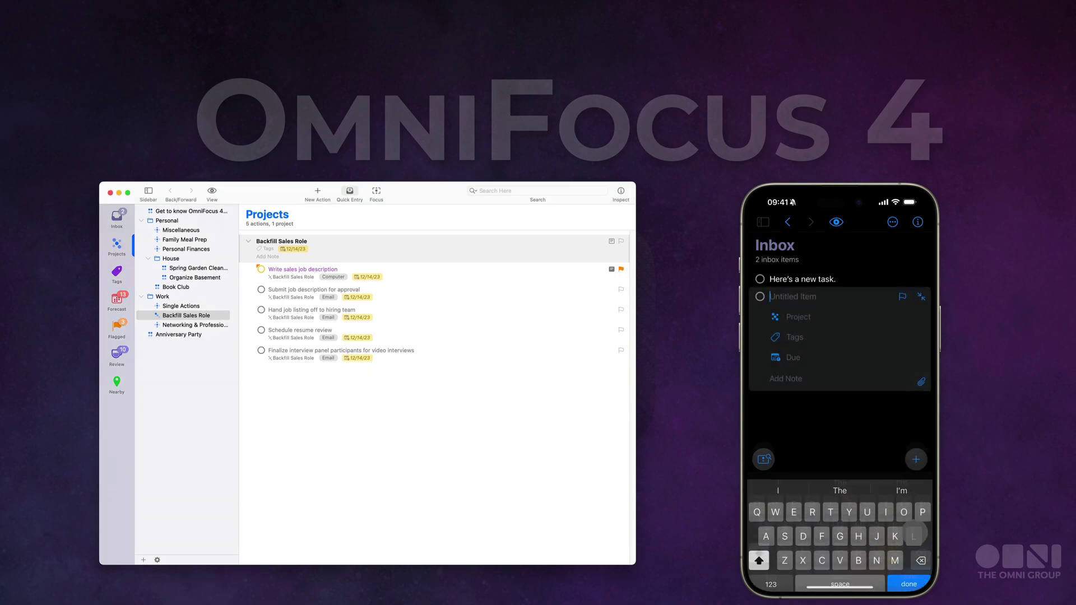
type("Make Anniversary")
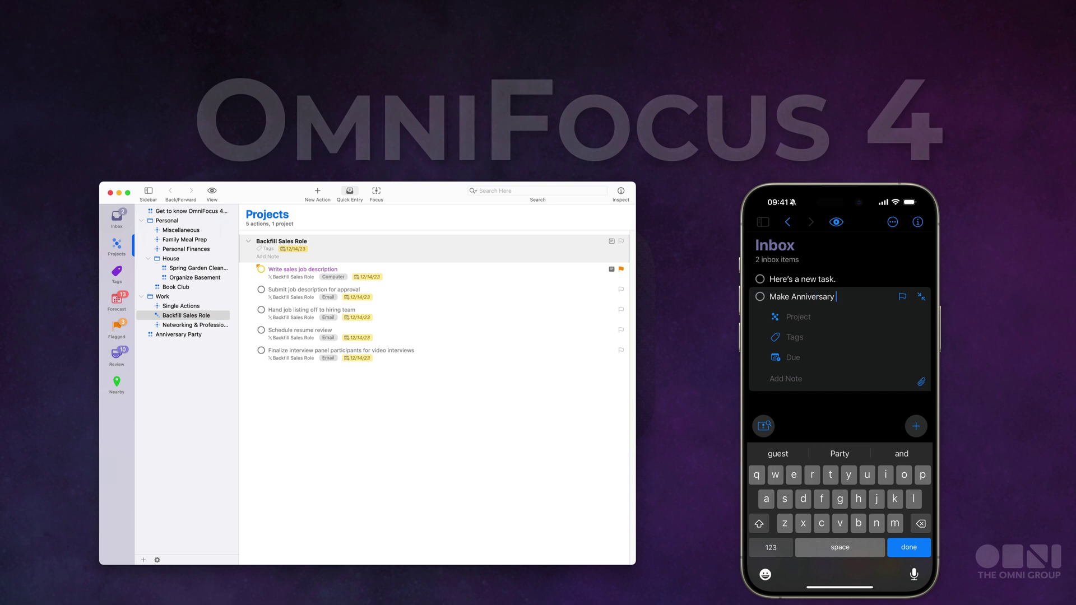
type(" Party guest list")
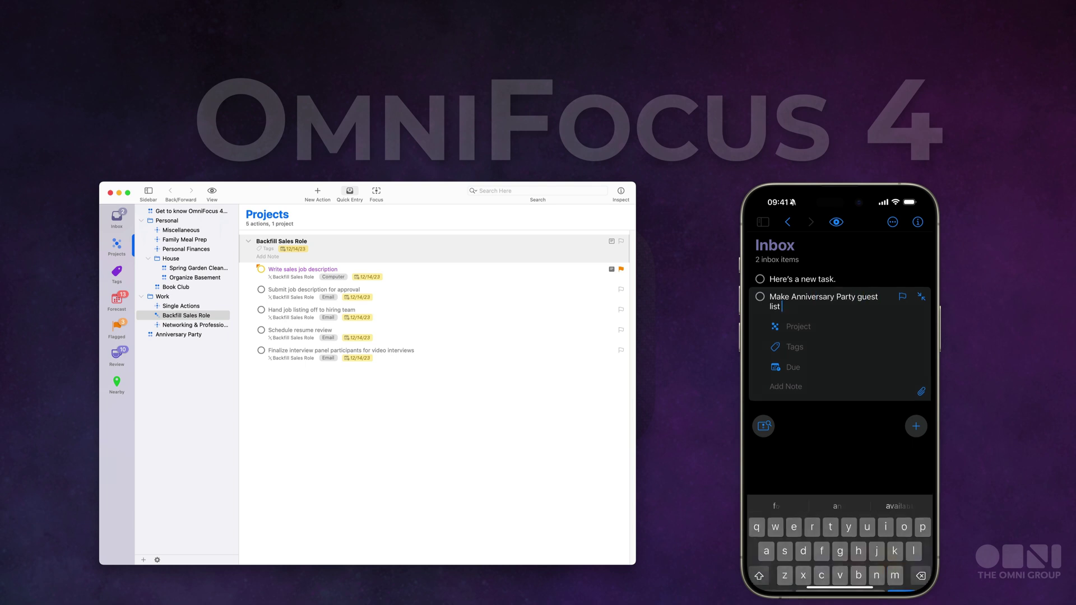
left_click(798, 327)
type("a")
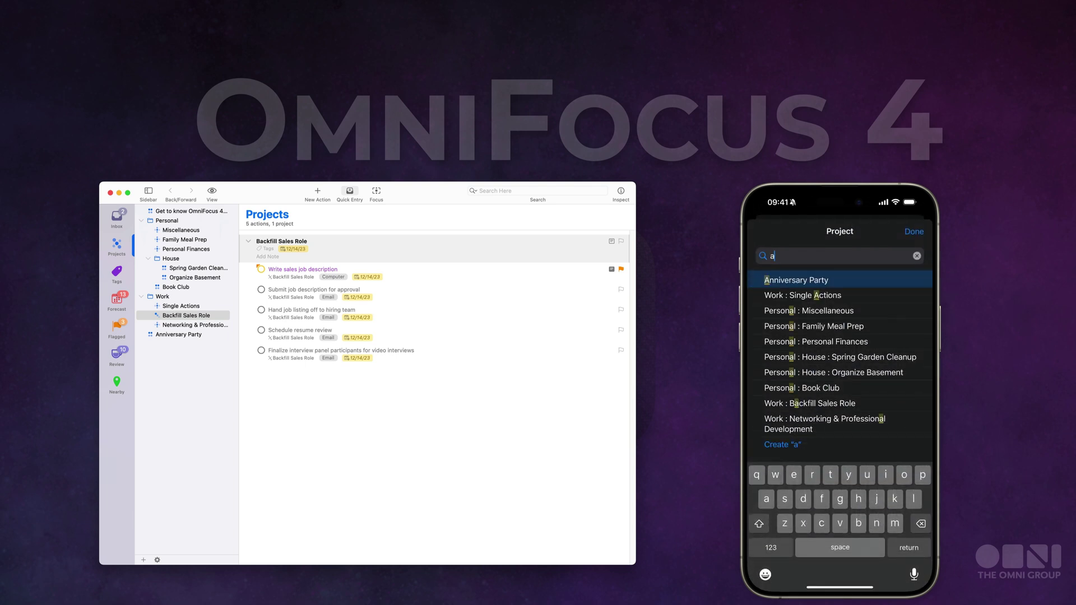
type("nn")
left_click(795, 280)
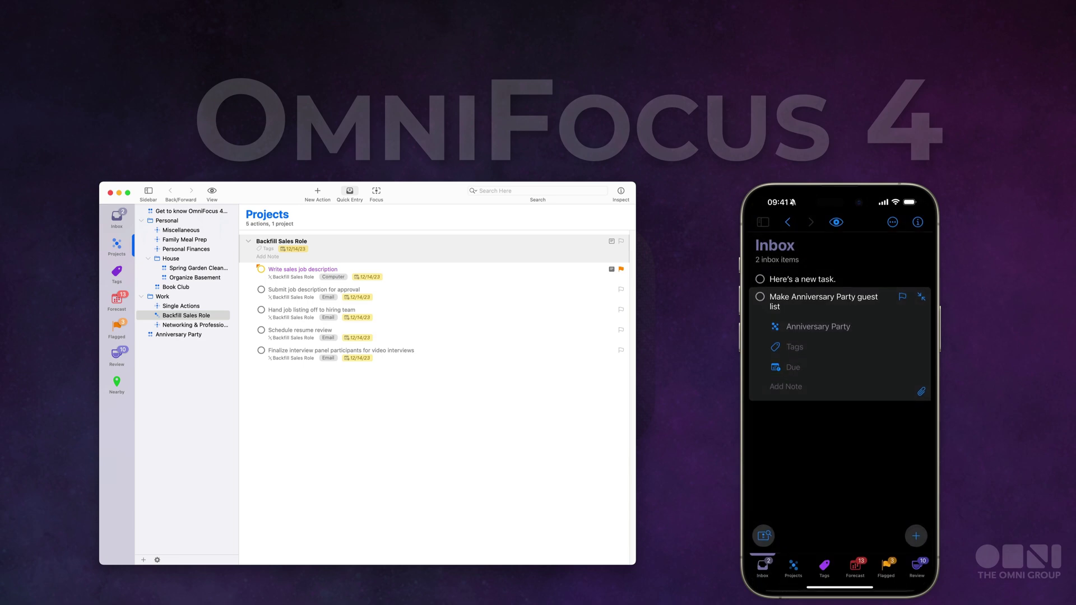
left_click(922, 296)
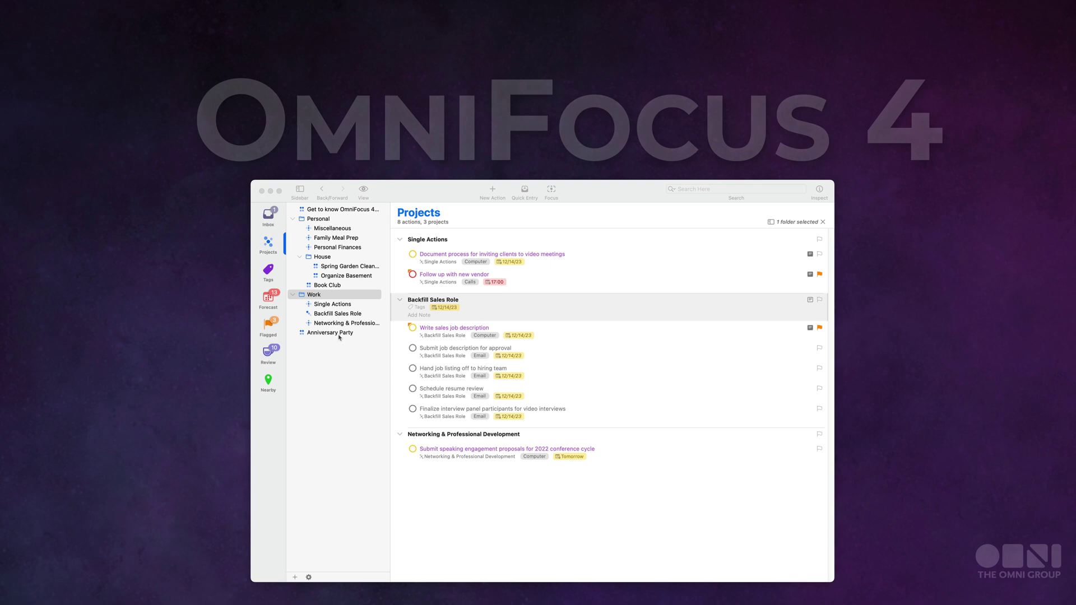
Step: Add Research menu, Make gift registry and Find Location below the guest list action
left_click(338, 336)
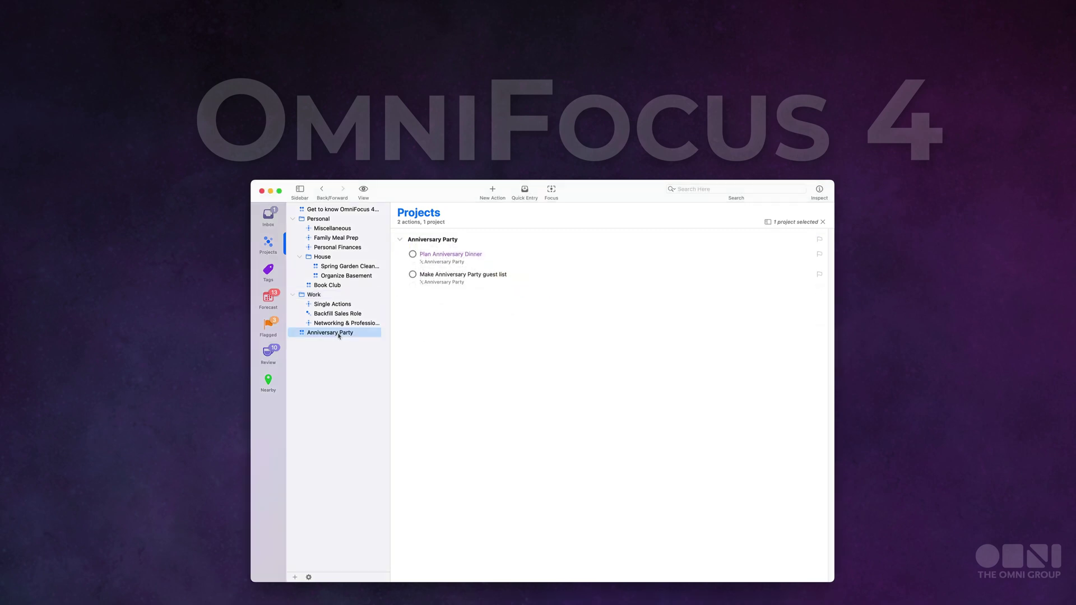
left_click(541, 274)
key("Return")
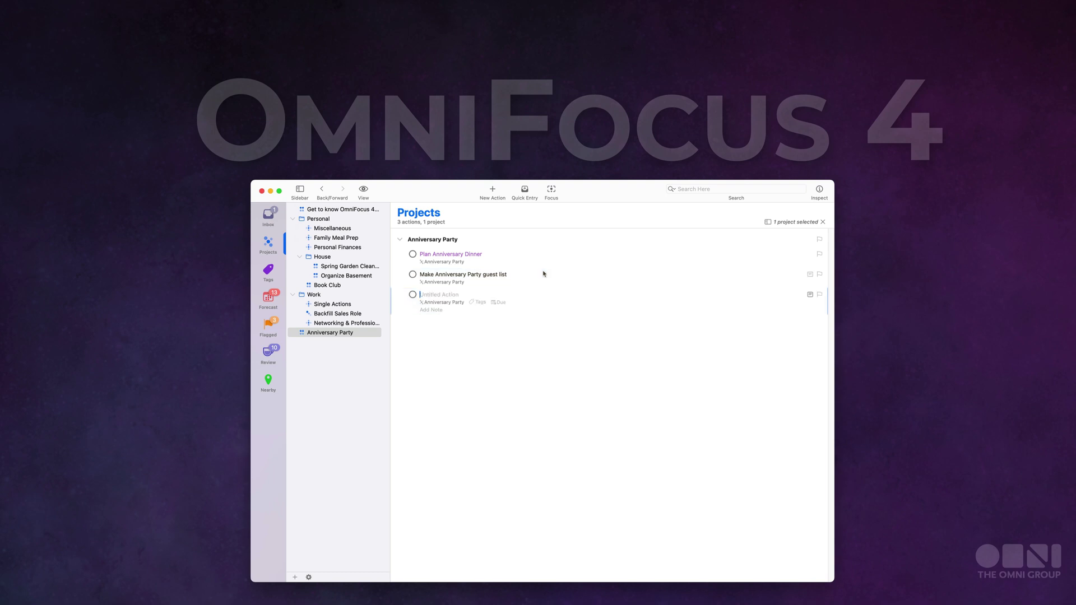
type("Research menu")
key("Return")
type("Make gift registr")
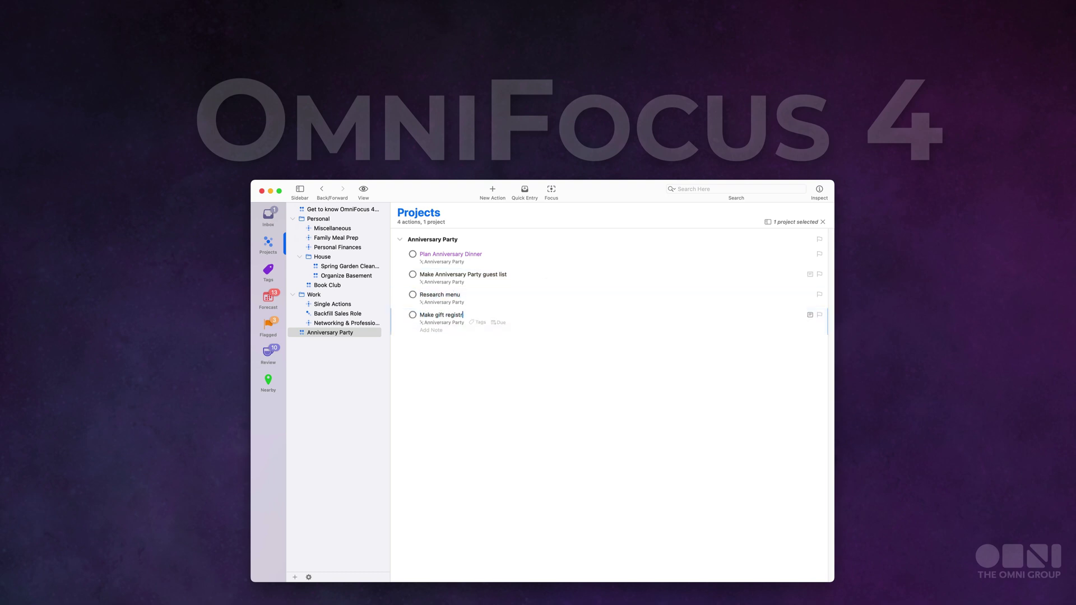
type("y")
key("Return")
type("Find Location")
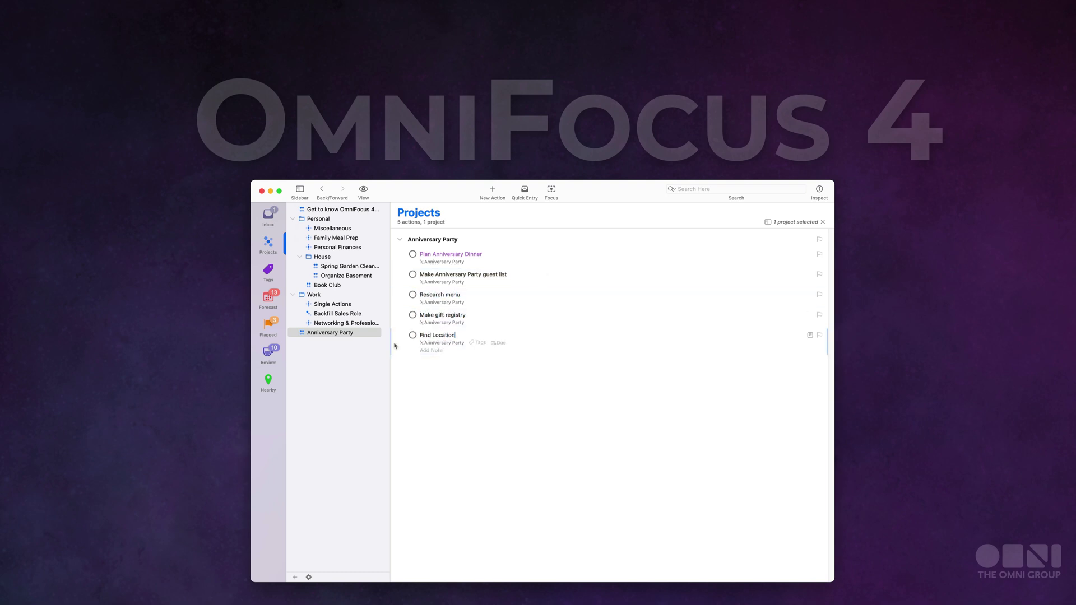
Step: Reorder the actions: Find Location first, Plan Anniversary Dinner last
left_click_drag(397, 343, 410, 252)
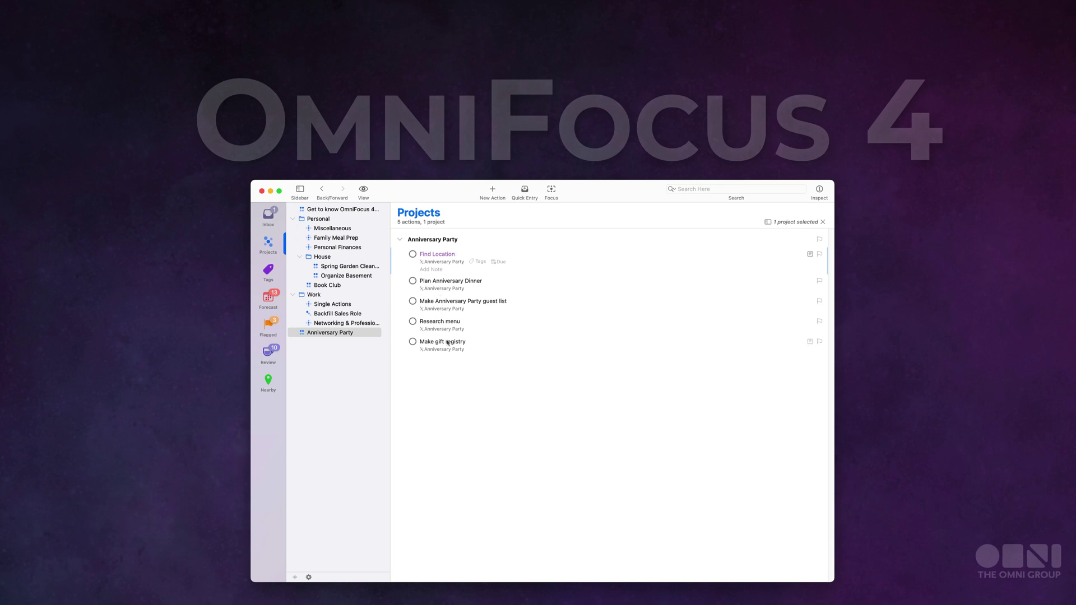
mouse_move(423, 321)
left_mouse_down()
mouse_move(422, 282)
mouse_move(458, 281)
mouse_move(423, 274)
left_mouse_up()
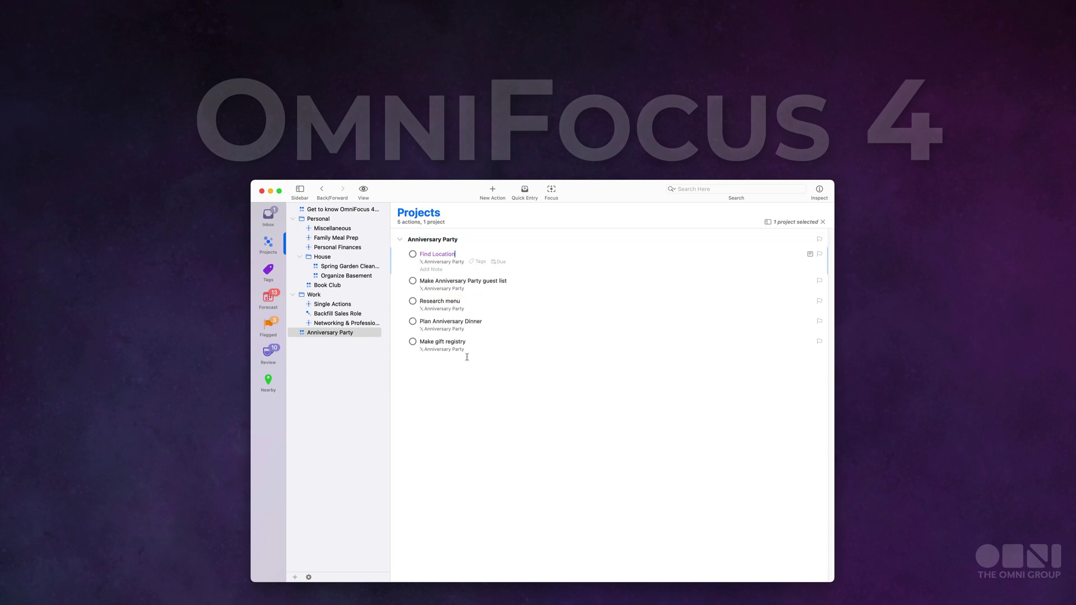
left_click_drag(423, 341, 423, 303)
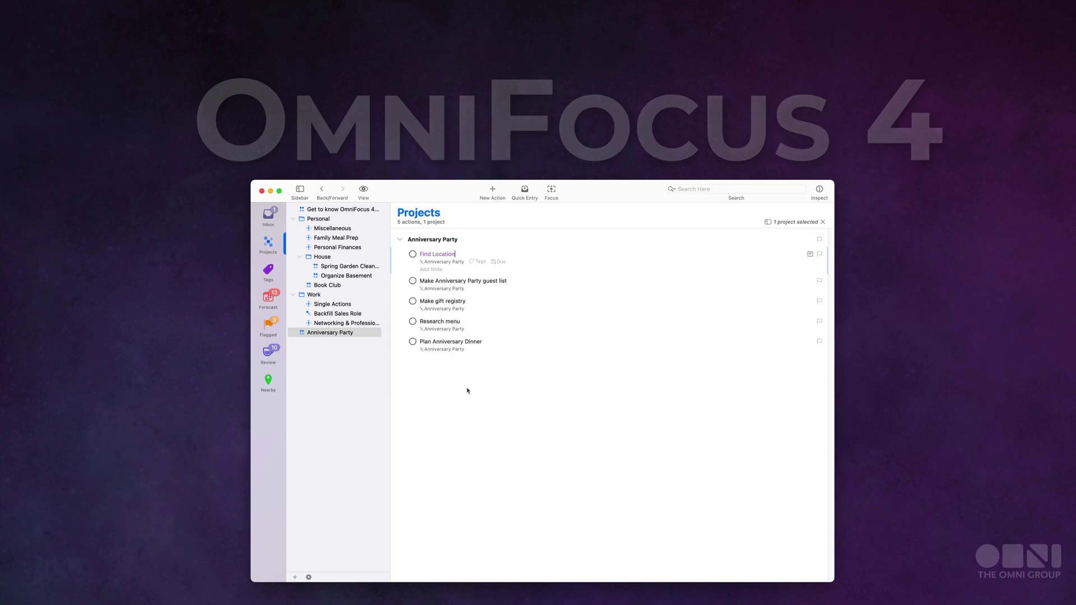
Step: Set Find Location due Jan 3 and start its note 'Needs to accomodate 20 people'
left_click(502, 261)
type("Jan")
type(" 3")
left_click(588, 174)
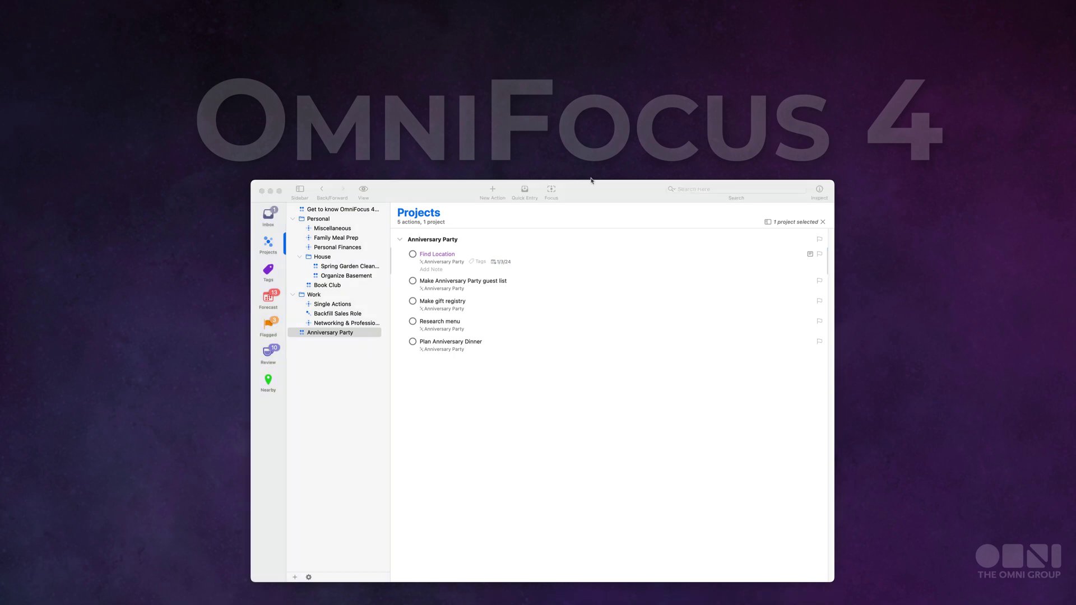
left_click(439, 269)
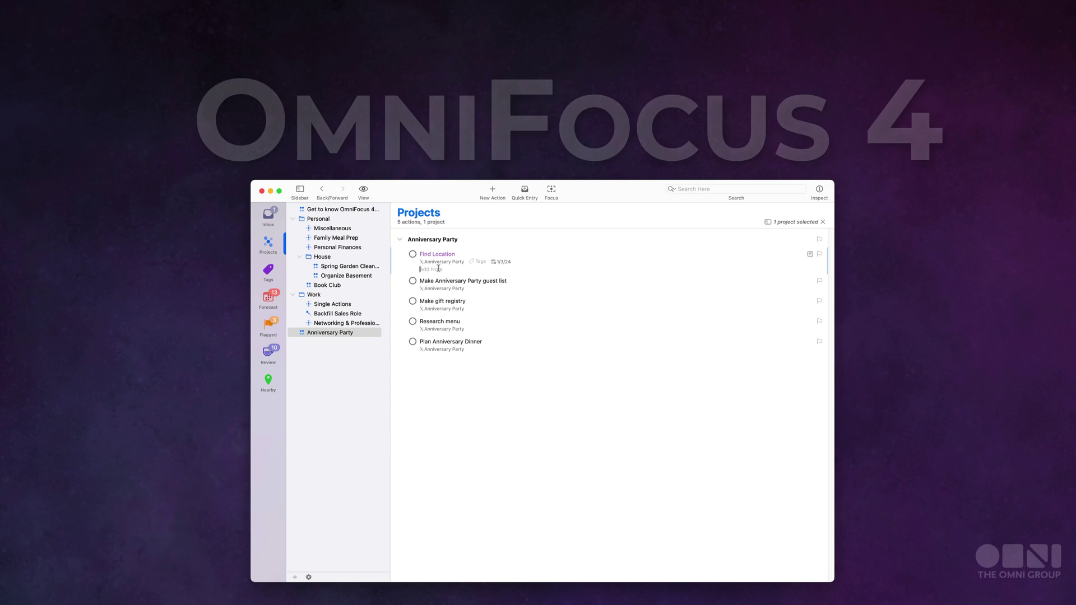
type("Needs to ")
type("accomoda")
type("te 20 people")
Step: Flag the 'Make Anniversary Party guest list' and 'Research menu' actions
left_click(818, 280)
left_click(818, 321)
left_click(478, 261)
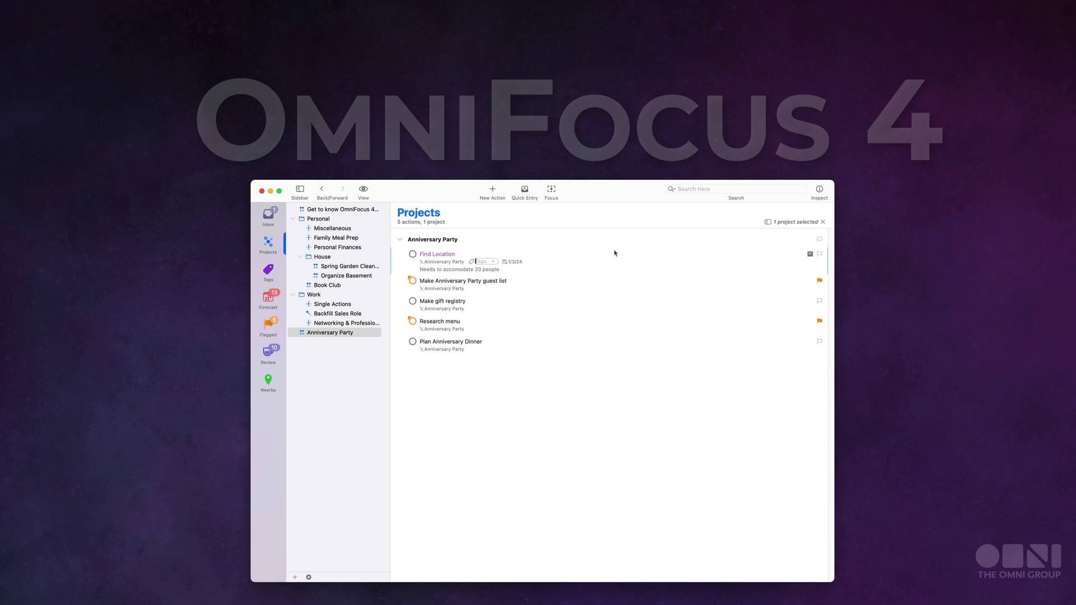
type("mi")
Step: Tag Find Location with Mike and Research, the guest list Rosemary, and the gift registry Online
key("Return")
type("re")
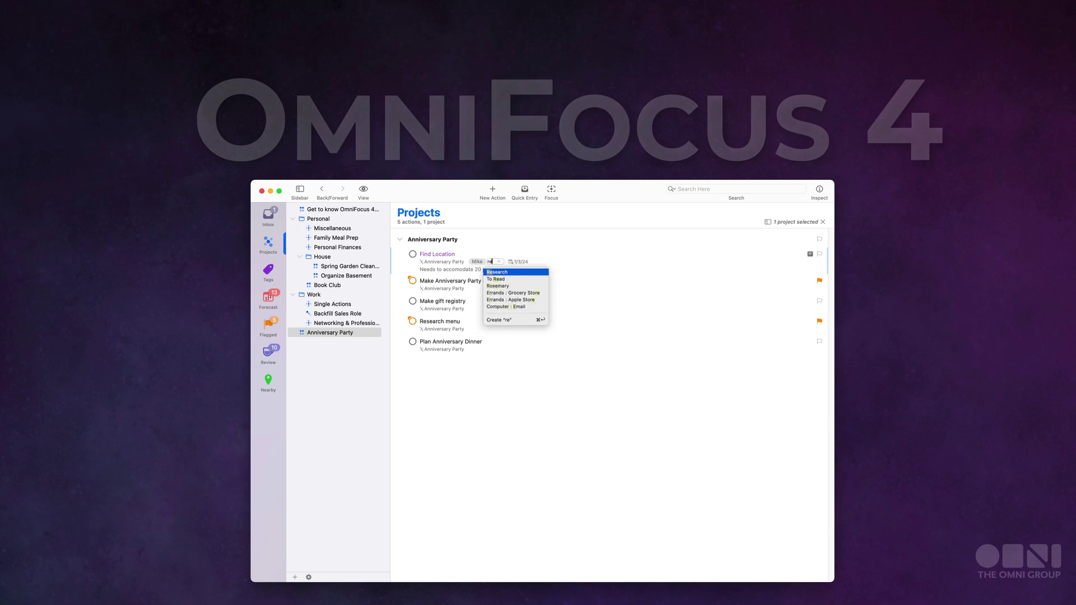
key("Return")
left_click(495, 283)
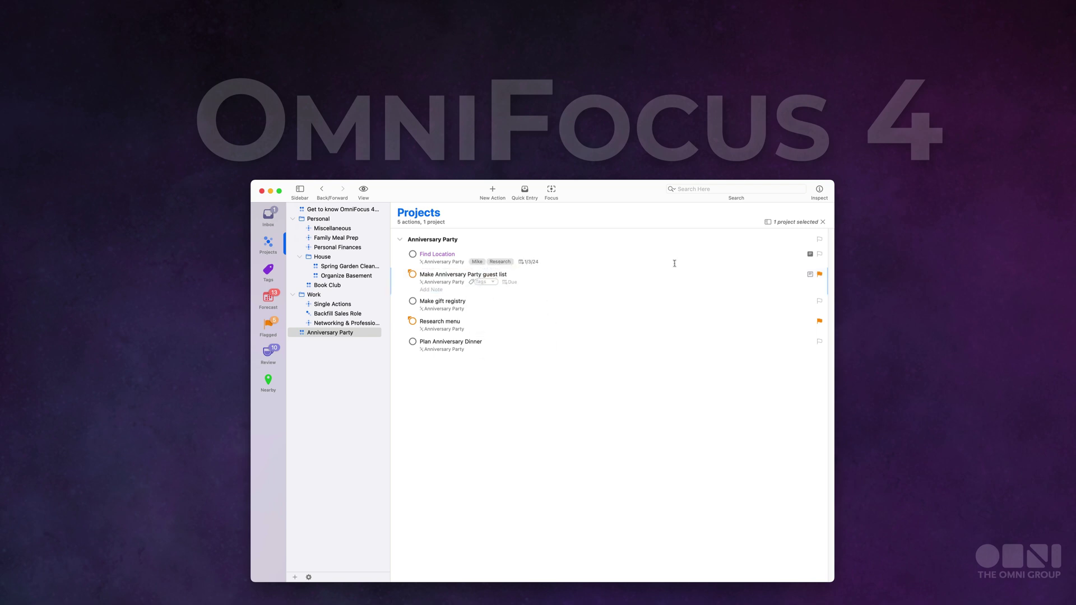
type("ro")
key("Return")
left_click(480, 307)
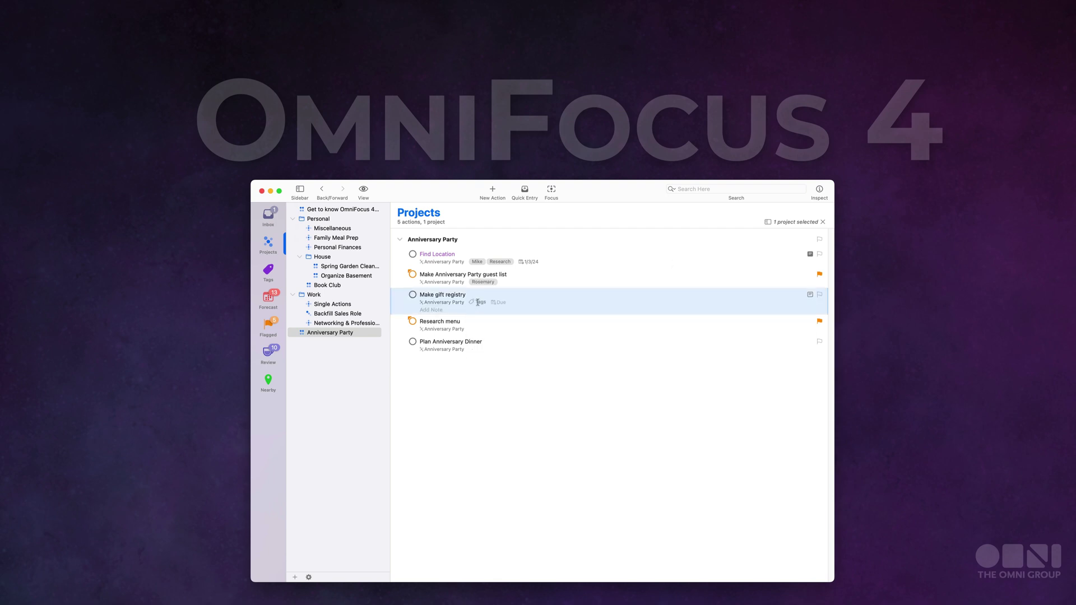
type("on")
key("Return")
Step: Tag Research menu with Research, a new Ken tag, and Mike
left_click(484, 322)
type("re")
key("Return")
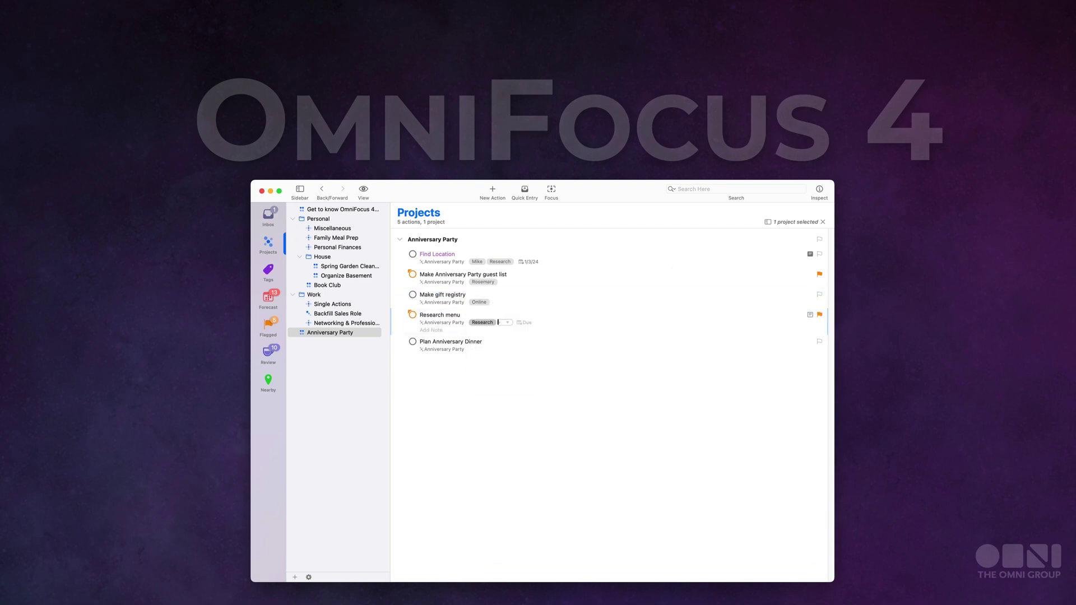
type("Ken")
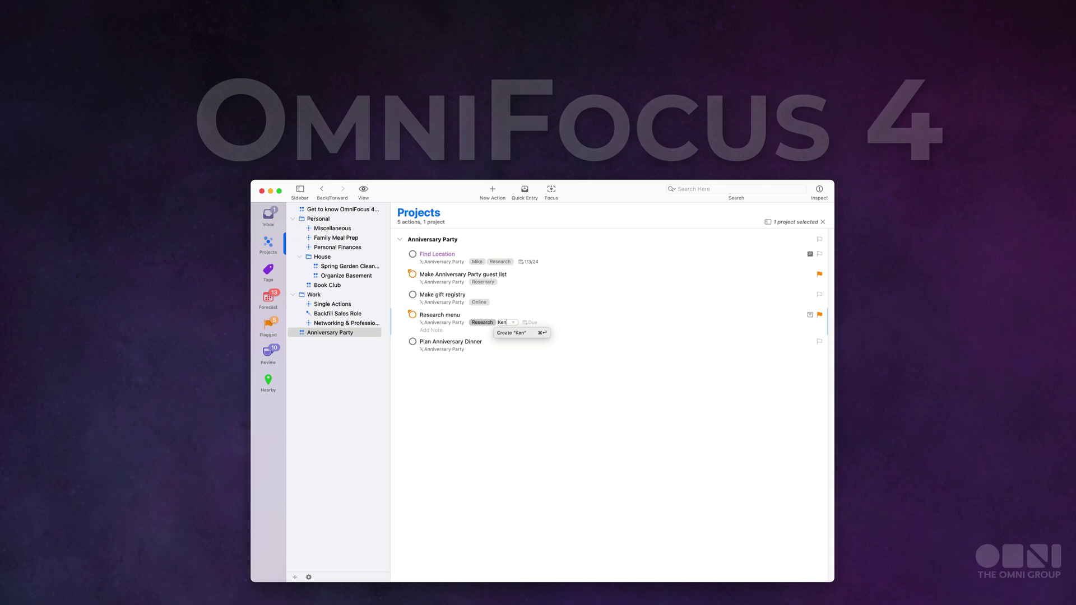
key("super+Return")
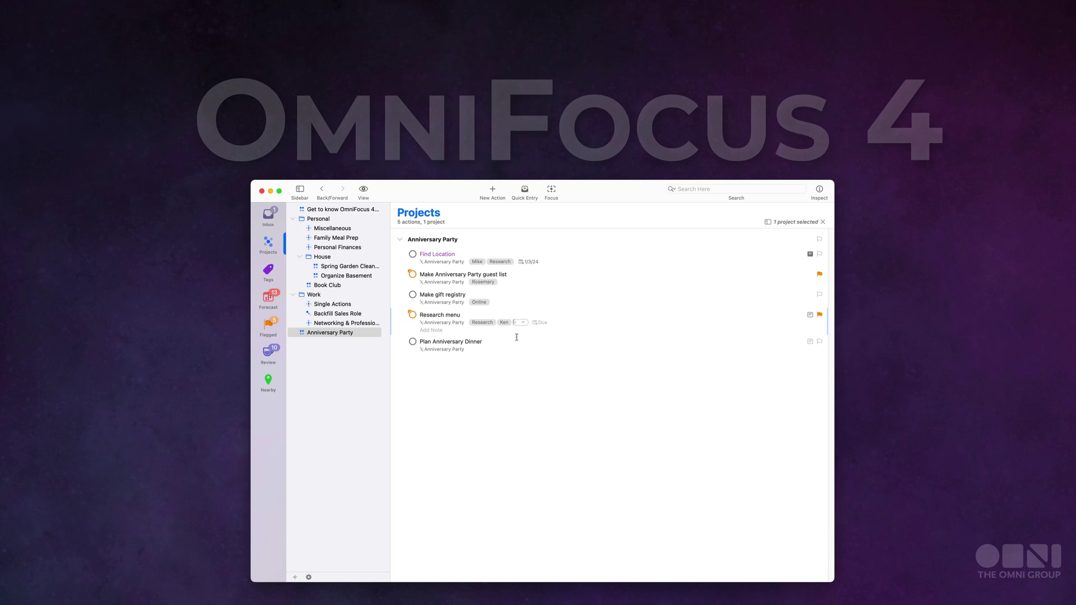
type("Mike")
key("Return")
Step: Rename the dinner task to 'Plan Anniversary Dinner Announcement'
left_click(503, 349)
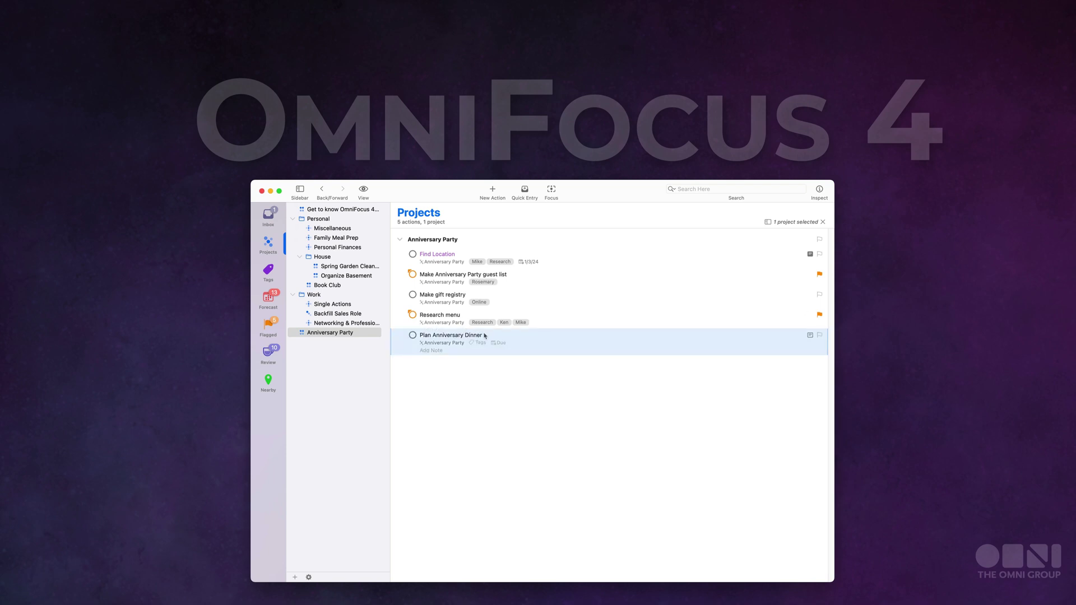
left_click(487, 336)
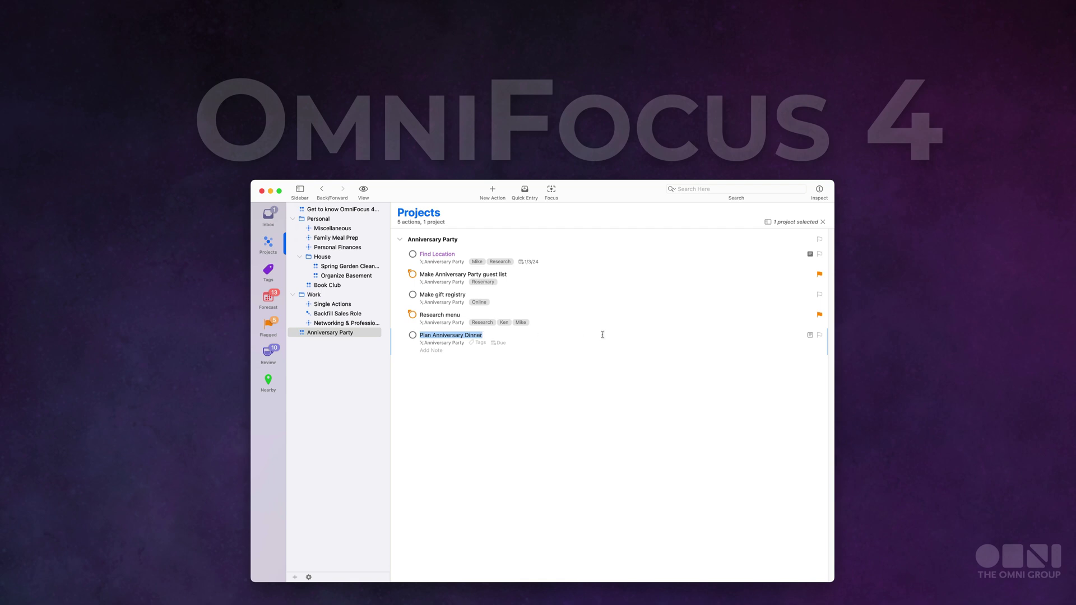
key("Right")
type("Announ")
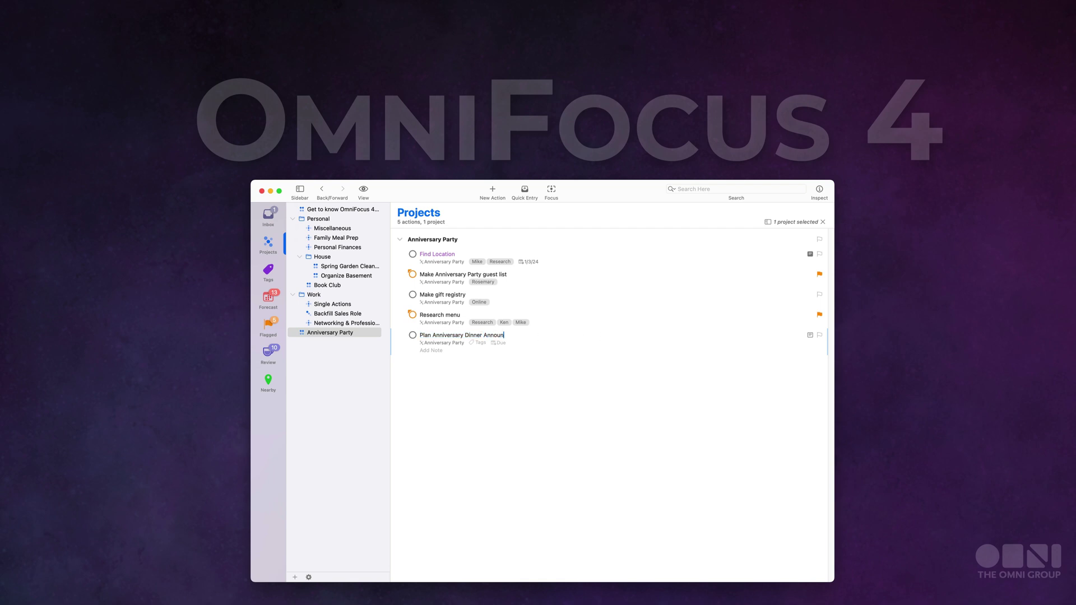
type("cement")
Step: Add the Online tag to the dinner announcement task
left_click(480, 342)
type("Online")
key("Return")
key("Escape")
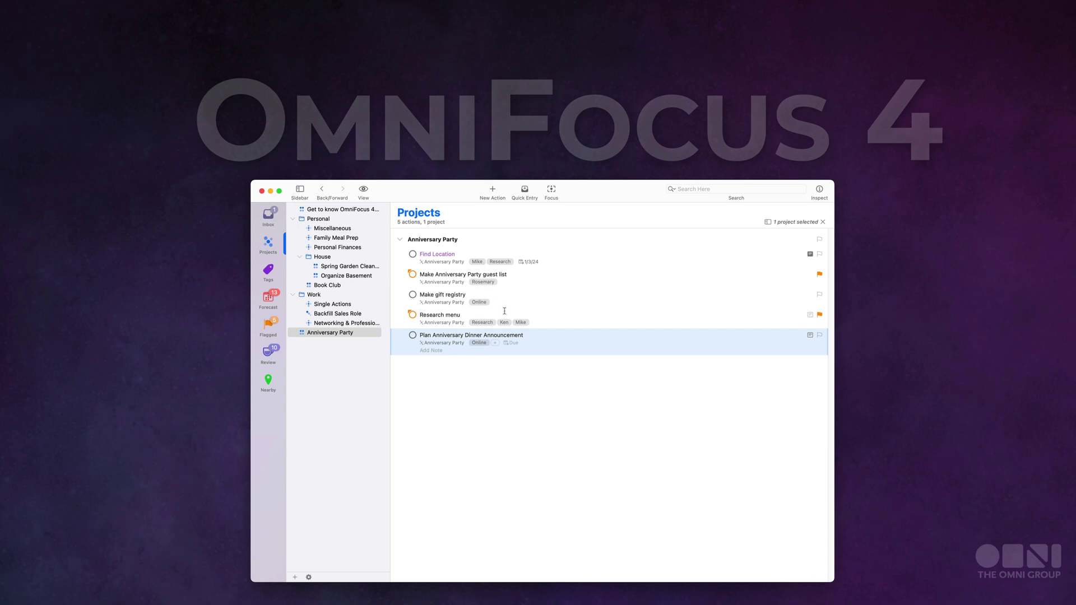
left_click(268, 270)
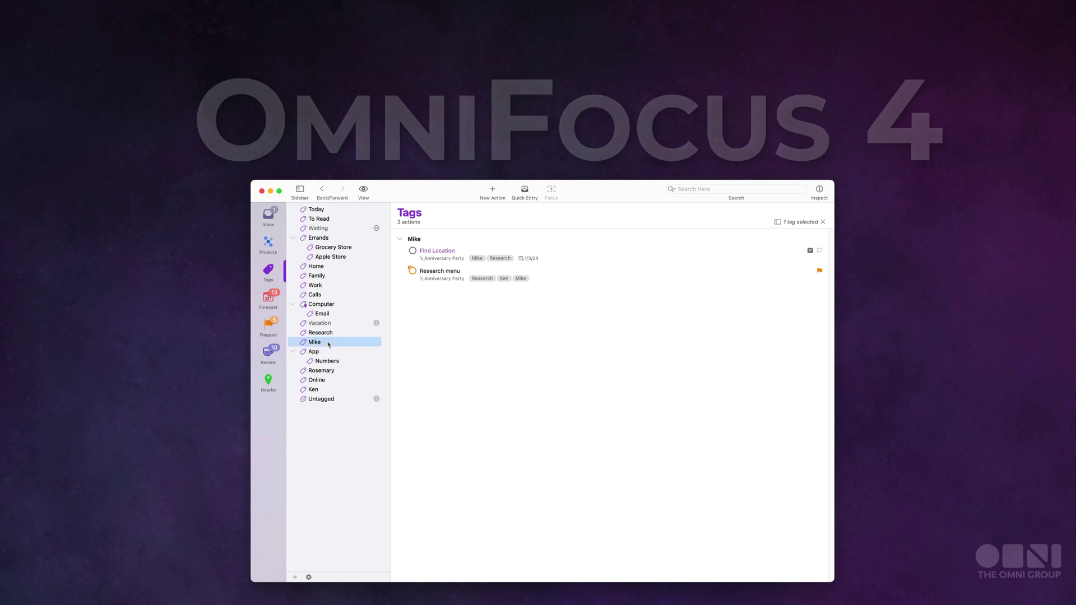
left_click(268, 245)
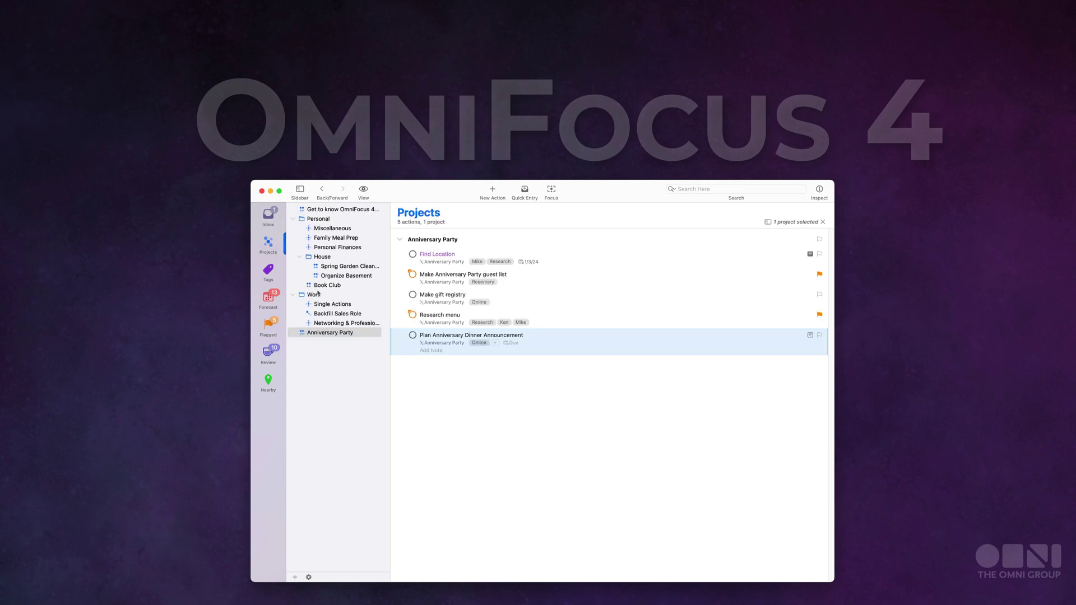
Step: Drag the Anniversary Party project onto the Personal folder in the sidebar
left_click(345, 334)
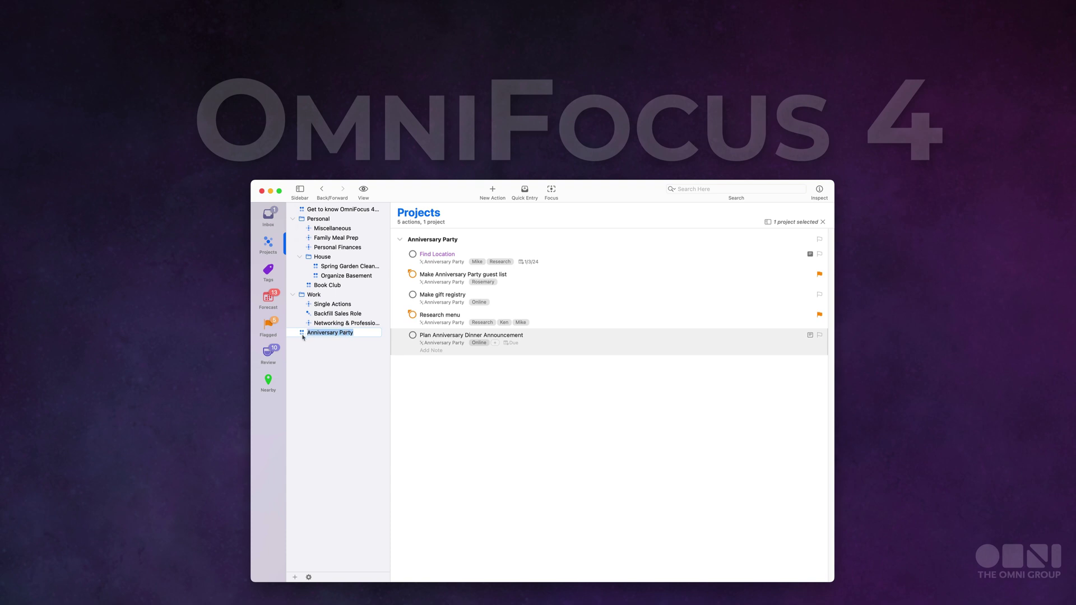
mouse_move(307, 328)
left_mouse_down()
mouse_move(315, 221)
mouse_move(317, 231)
left_mouse_up()
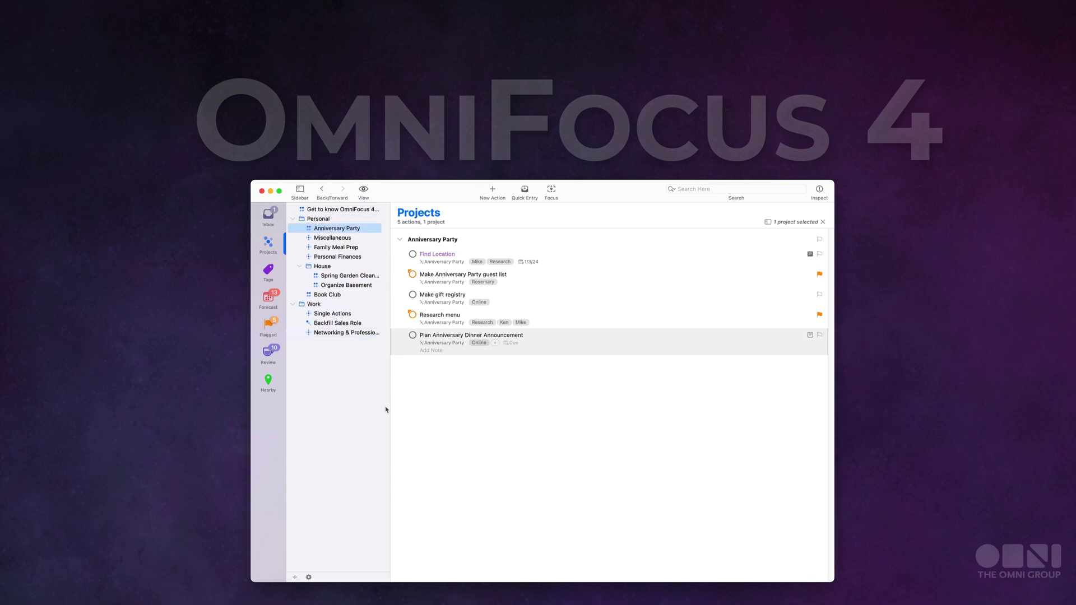
left_click(334, 305)
Step: Focus on Work, complete the two job description tasks, then unfocus
right_click(334, 305)
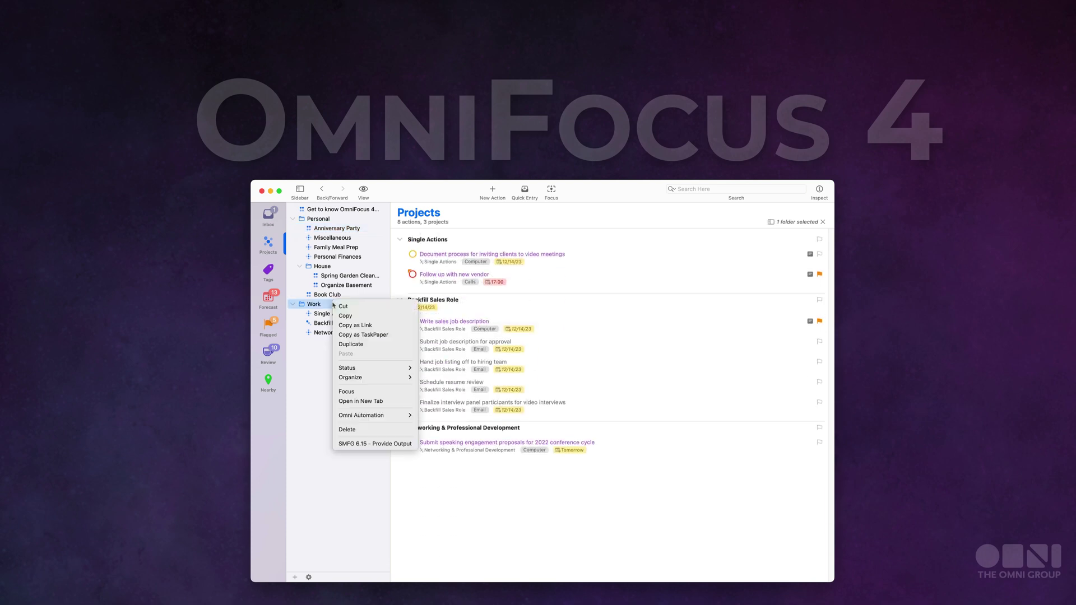
left_click(359, 391)
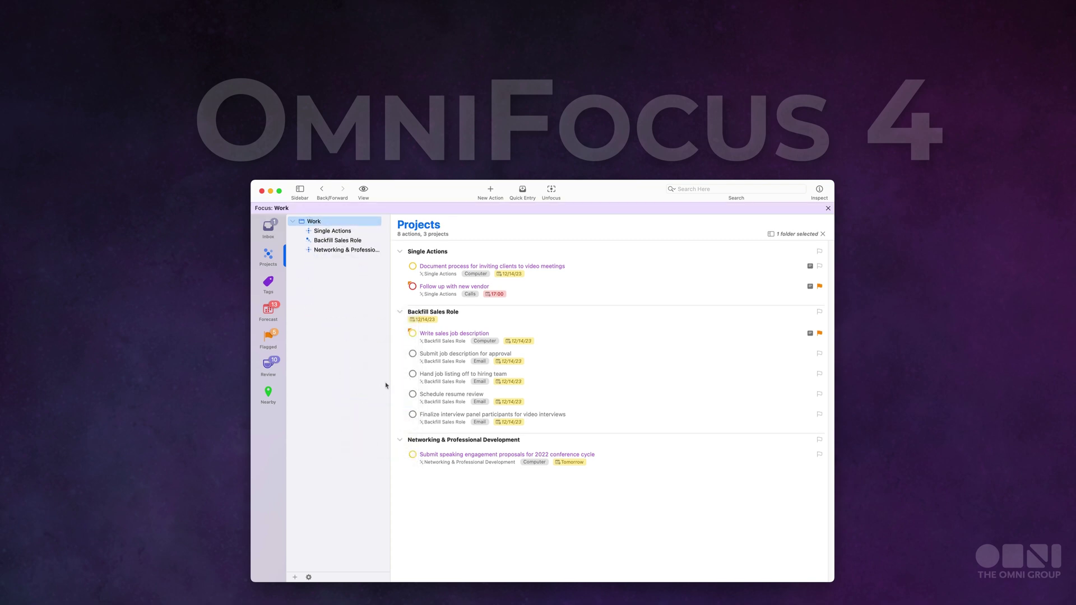
left_click(412, 334)
left_click(413, 354)
left_click(827, 209)
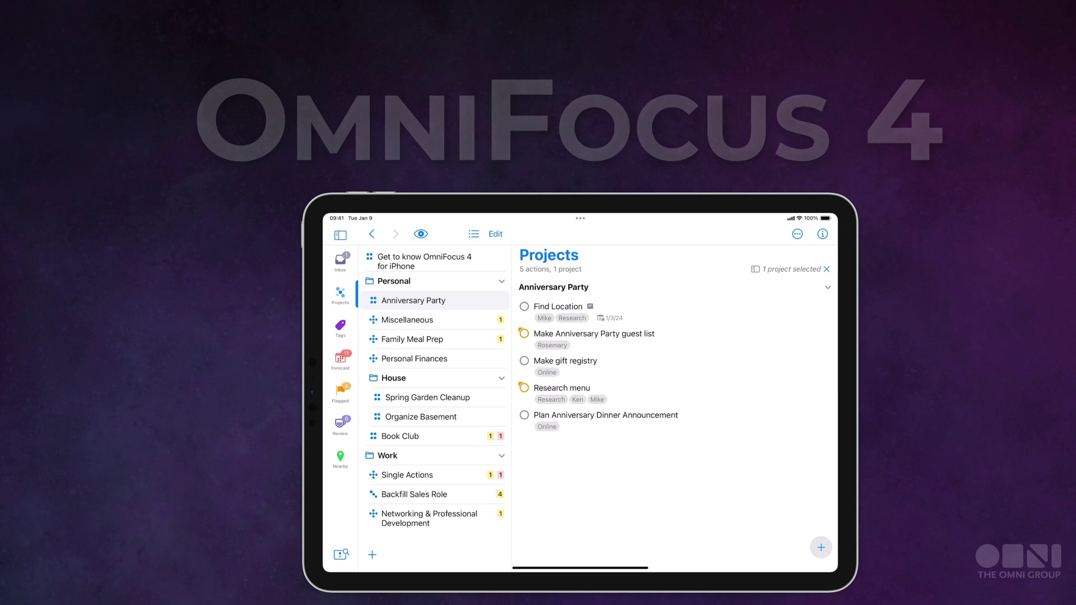
left_click(340, 426)
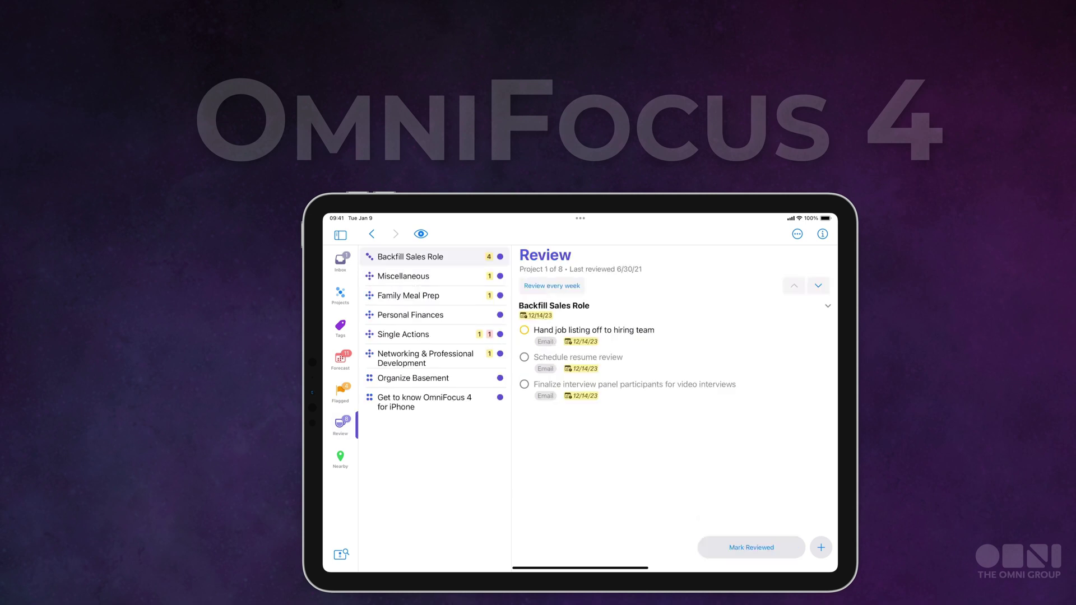
Step: Mark Backfill Sales Role reviewed and delete the cable company task
left_click(751, 548)
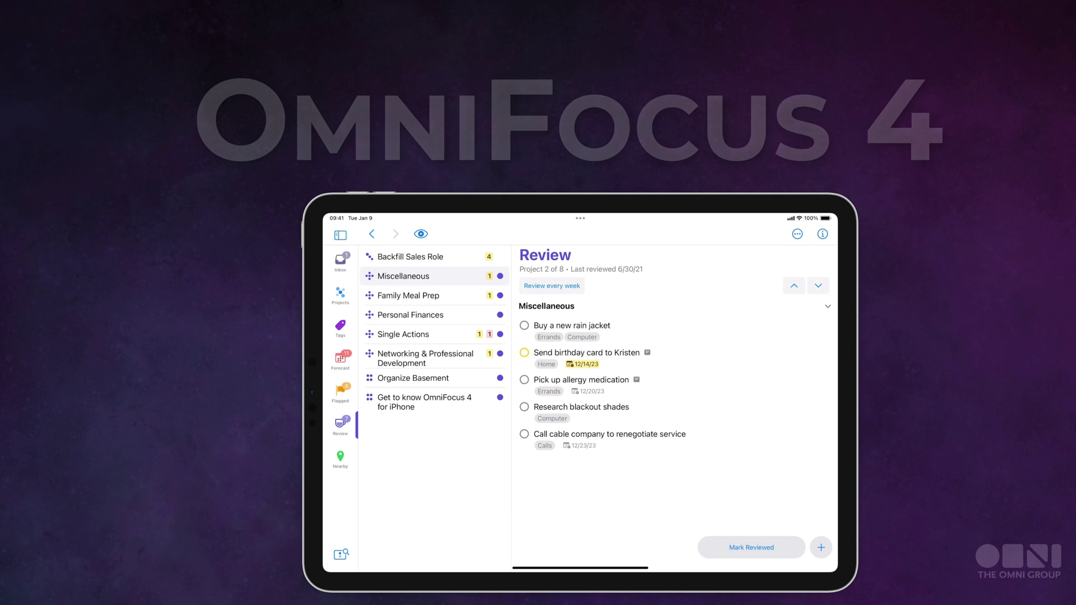
left_click_drag(756, 433, 571, 434)
left_click(809, 435)
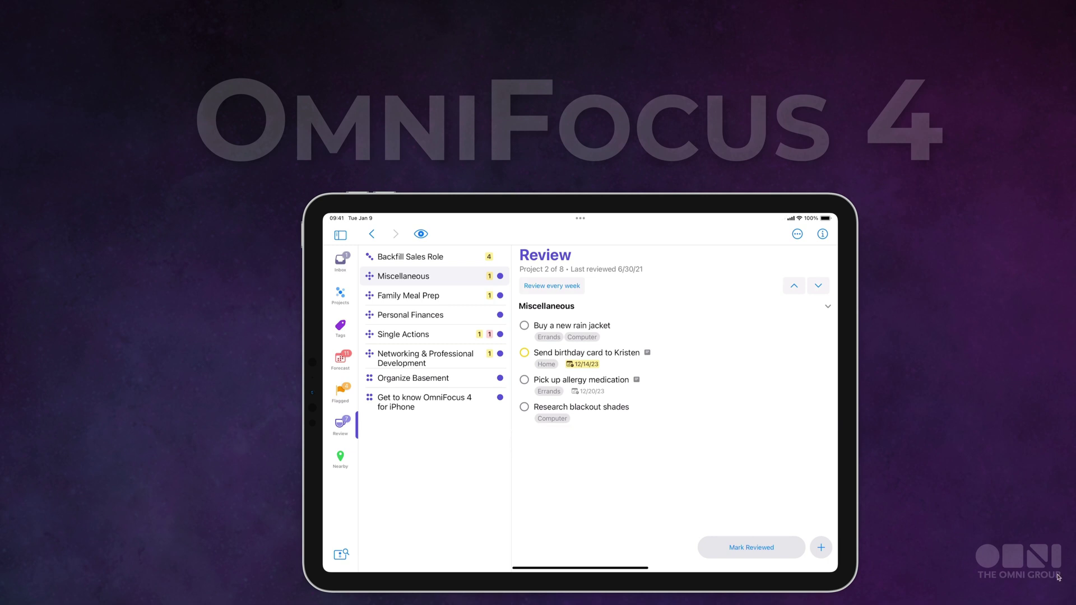
Step: Mark Miscellaneous reviewed, complete Grocery List, and mark Family Meal Prep reviewed
left_click(752, 547)
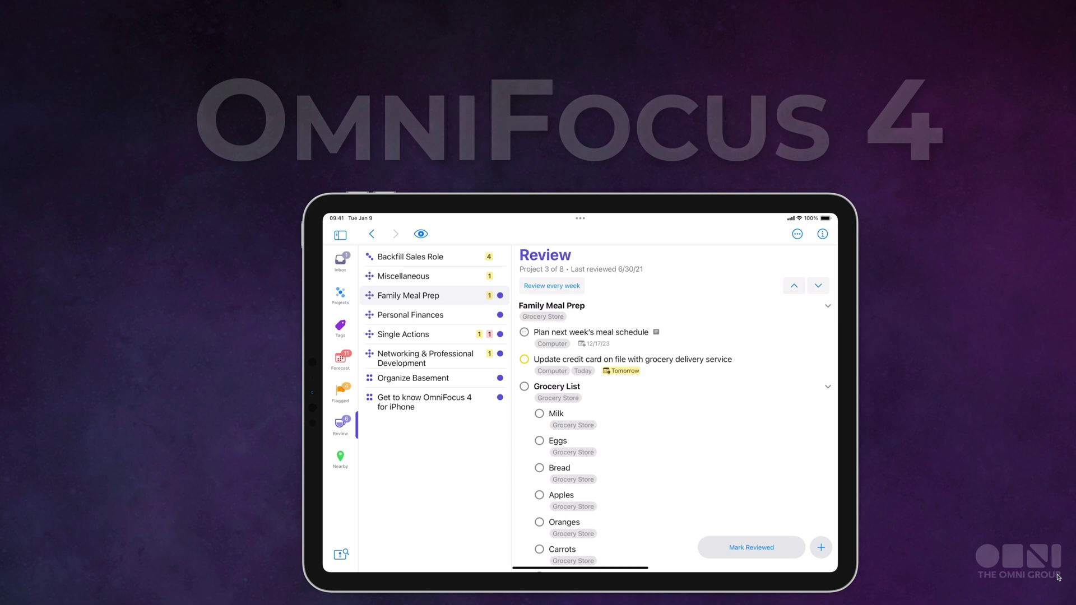
left_click(523, 387)
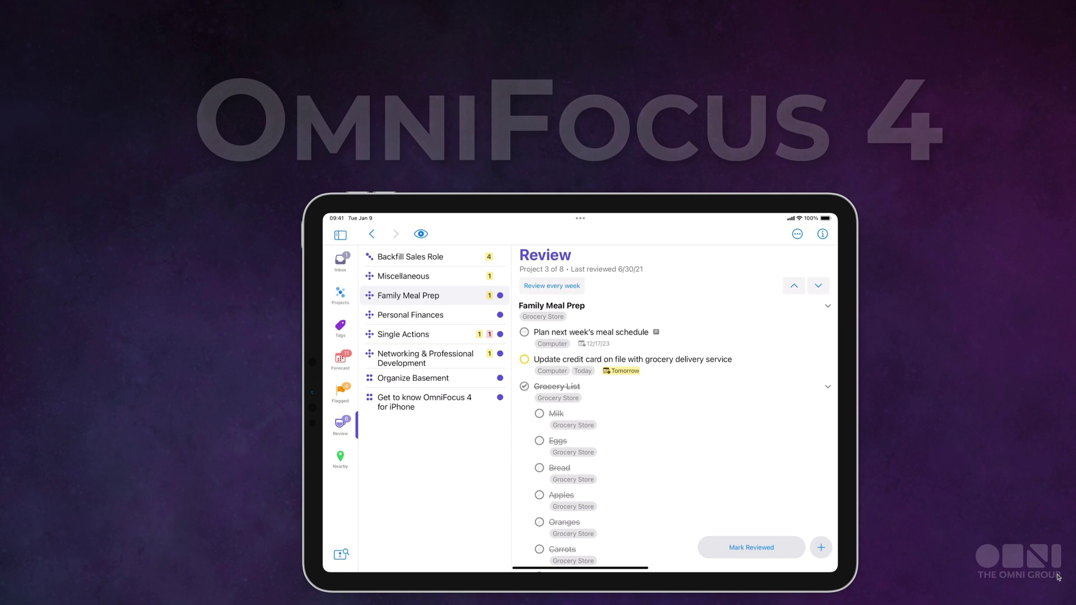
left_click(752, 547)
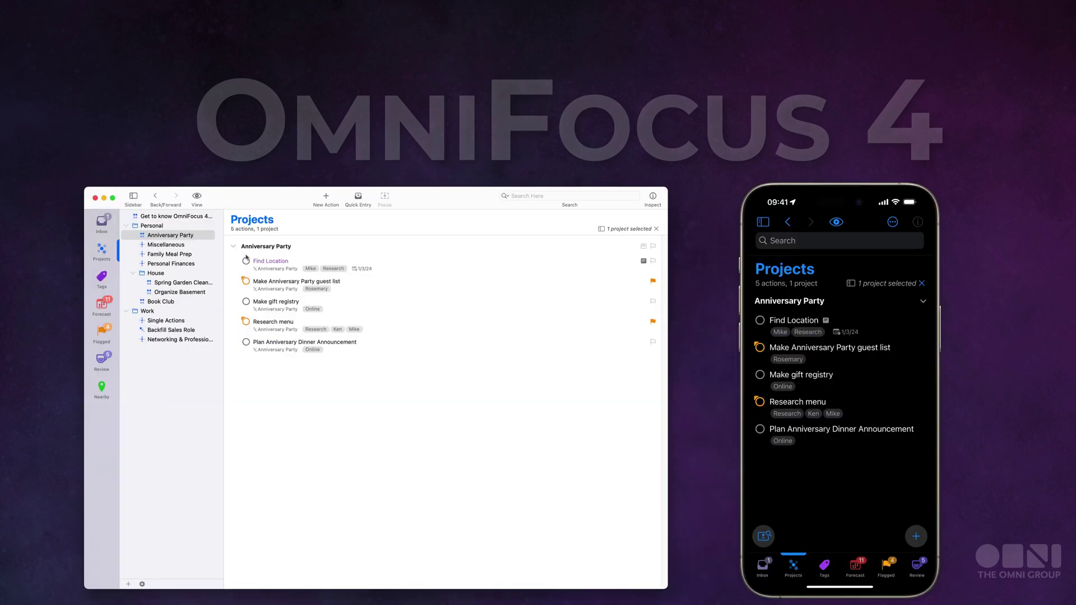
Step: Mark 'Make Anniversary Party guest list' and 'Make gift registry' complete
left_click(246, 281)
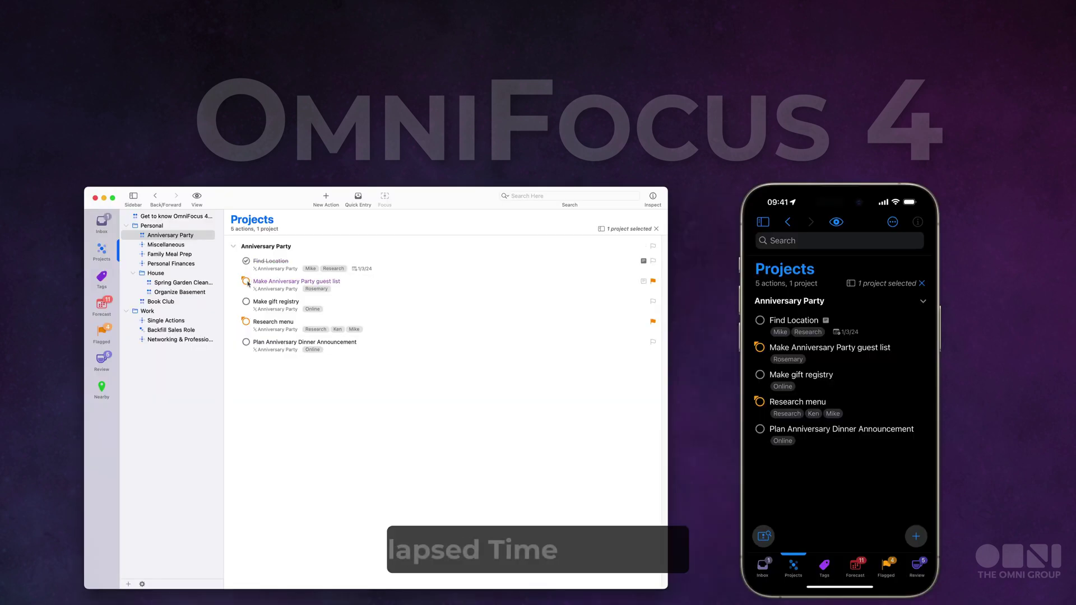
left_click(245, 302)
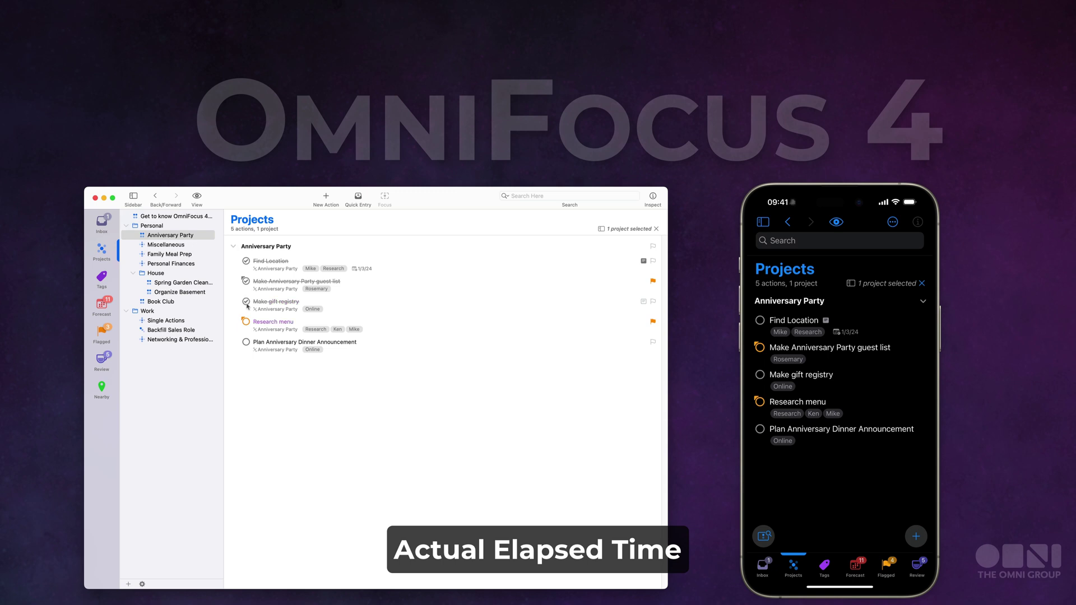